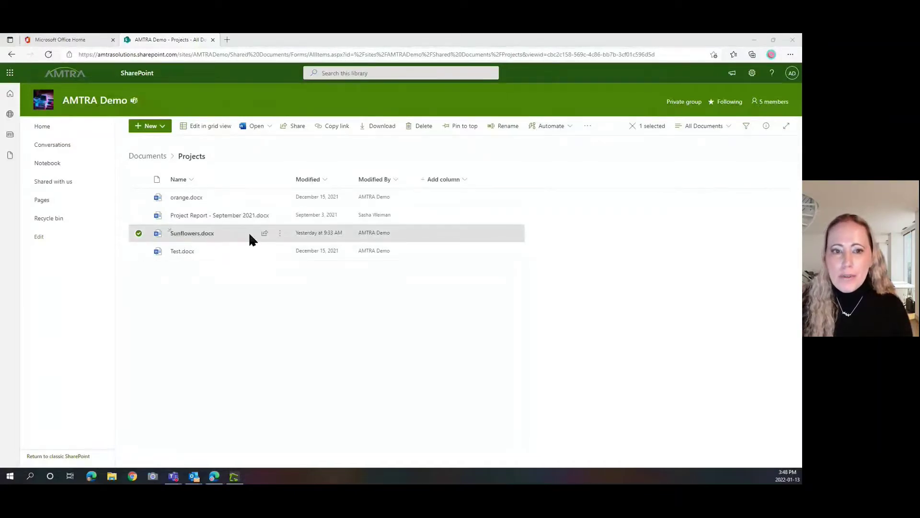
Share Sunflowers.docx from its actions menu and set the link permission to Can view
{"action": "mouse_move", "coordinate": [279, 239]}
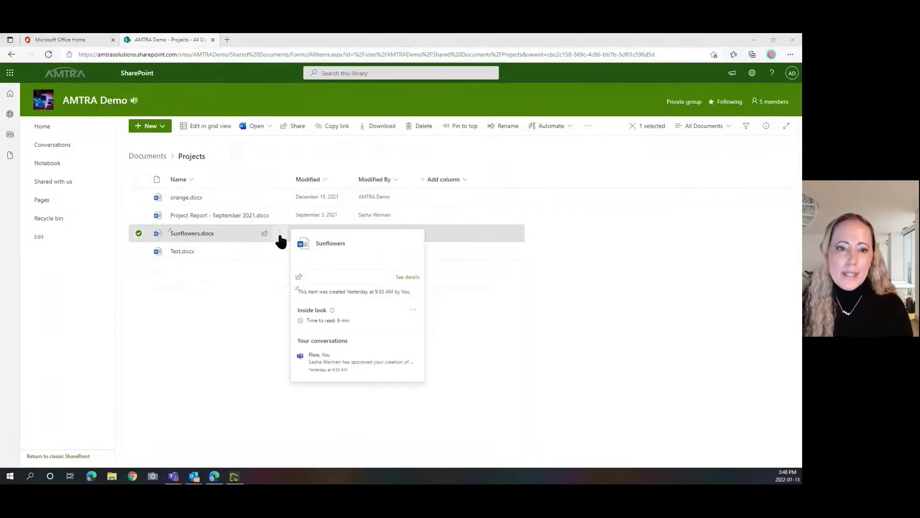
{"action": "left_click", "coordinate": [280, 235]}
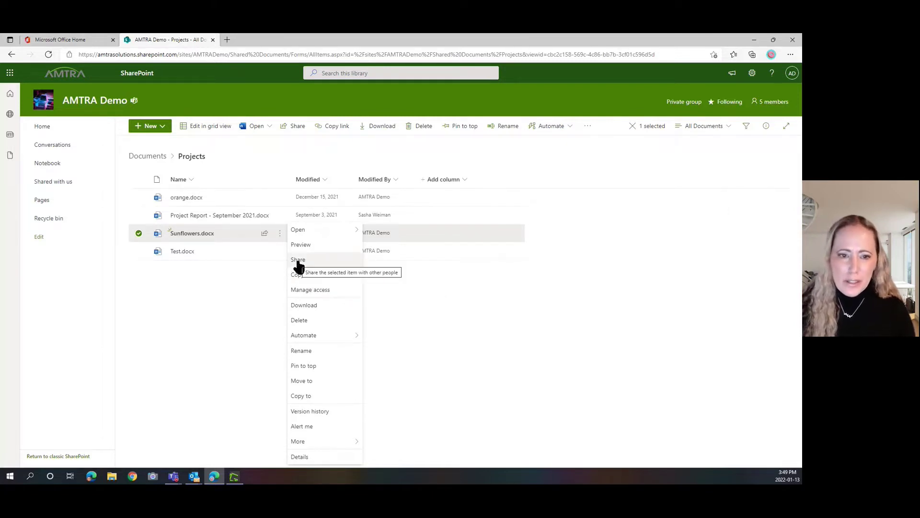
{"action": "left_click", "coordinate": [297, 262]}
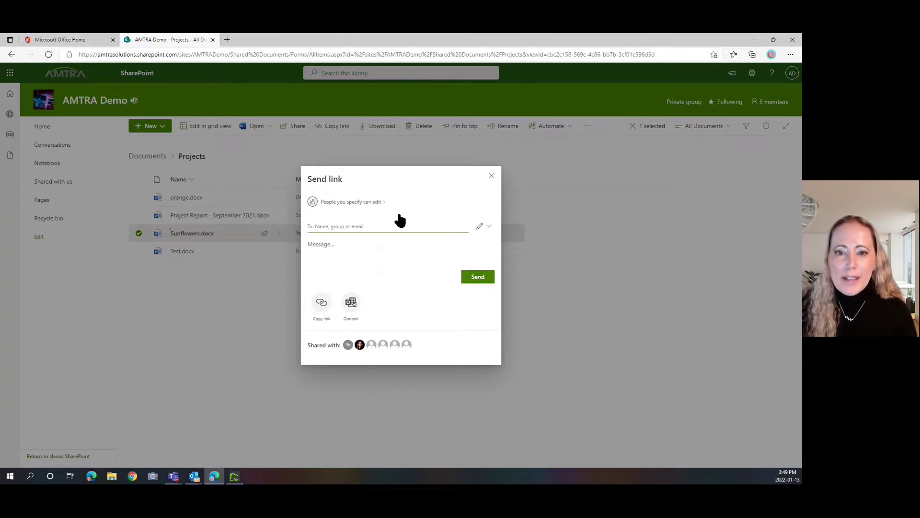
{"action": "left_click", "coordinate": [483, 228]}
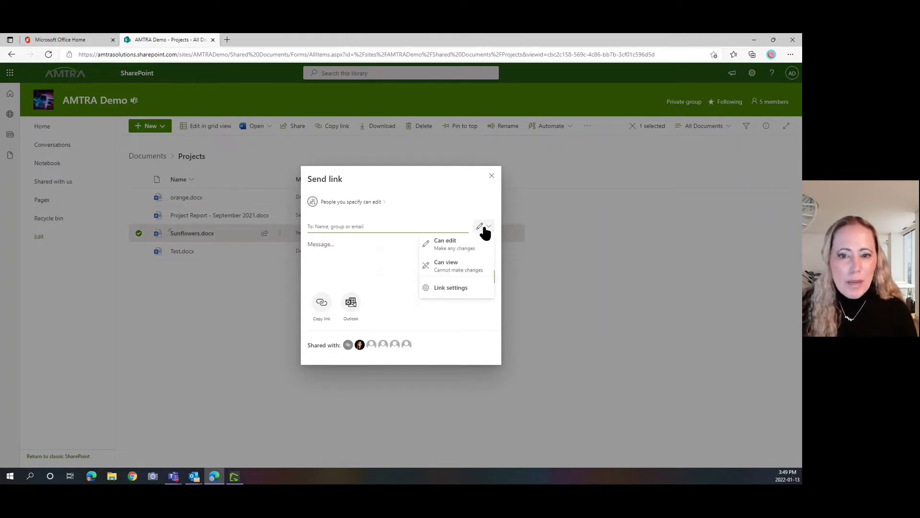
{"action": "left_click", "coordinate": [447, 266]}
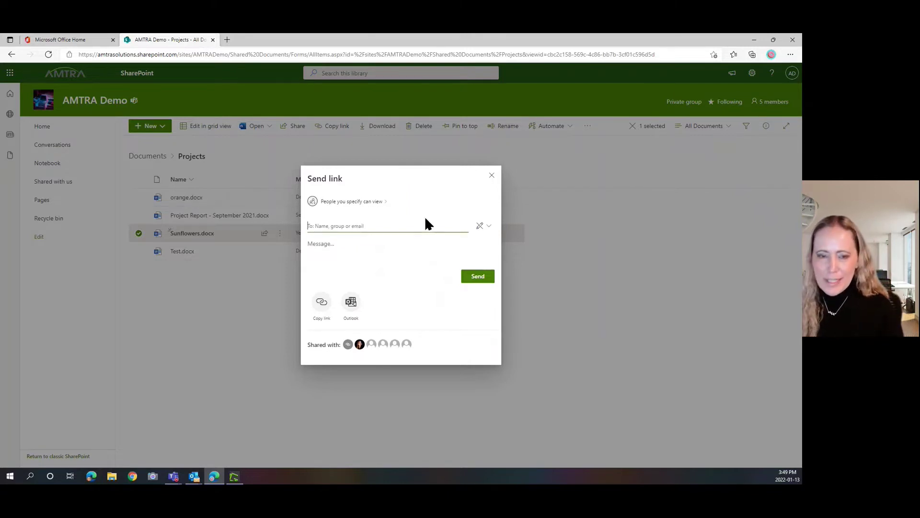
Send the view-only link to the colleague with the note 'Please review and let me know what you think'
{"action": "type", "text": "Sasha"}
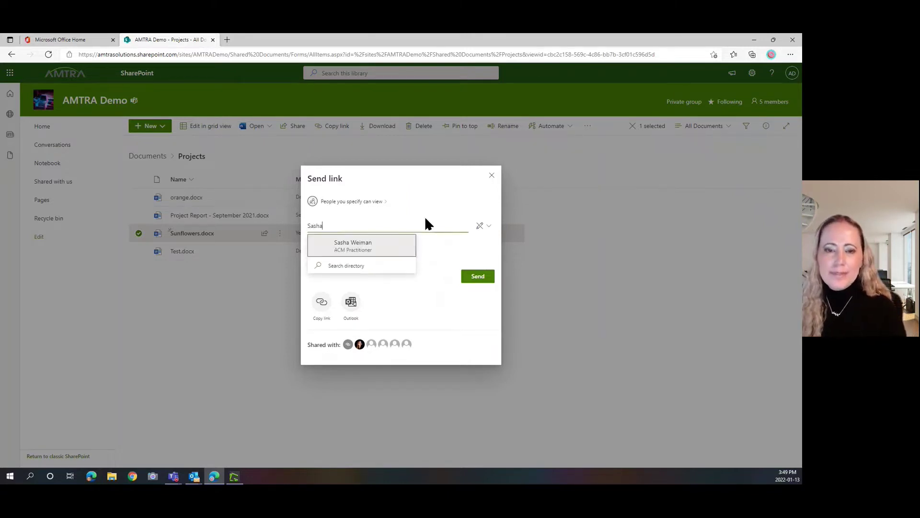
{"action": "left_click", "coordinate": [392, 244]}
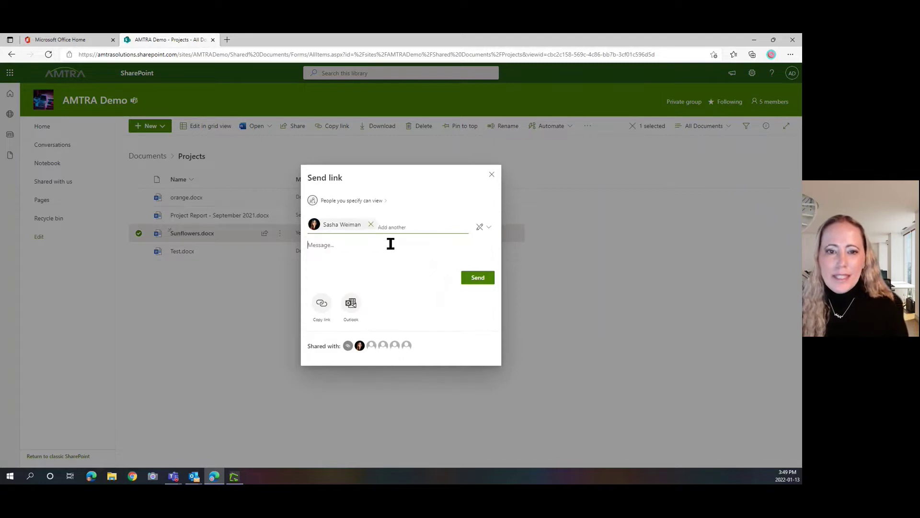
{"action": "type", "text": "Pl"}
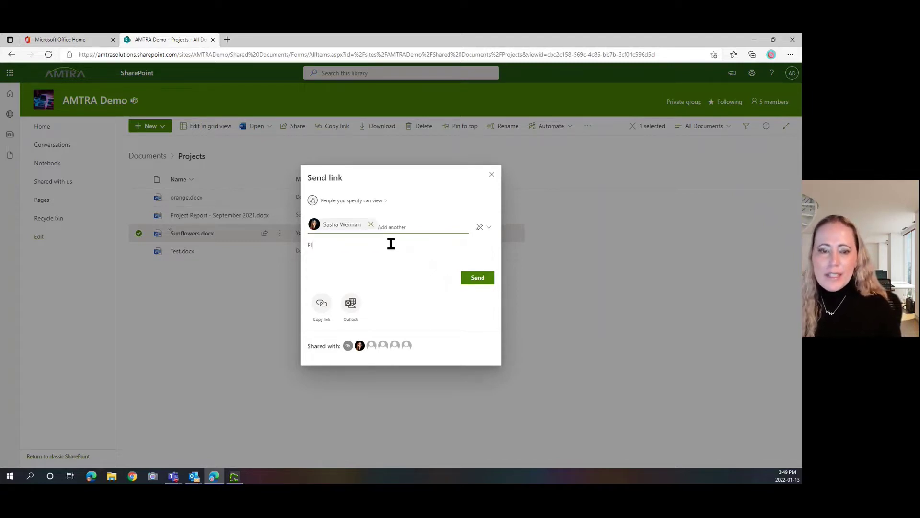
{"action": "type", "text": "ease review "}
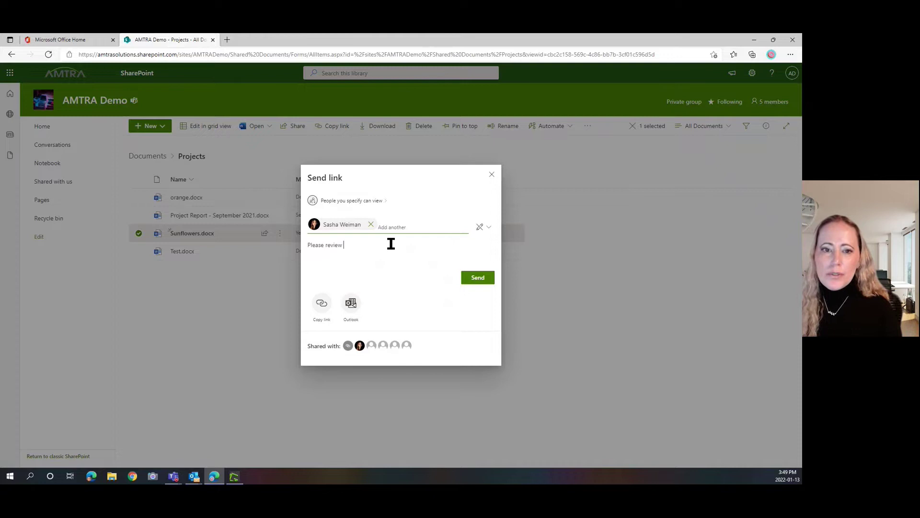
{"action": "type", "text": "and l"}
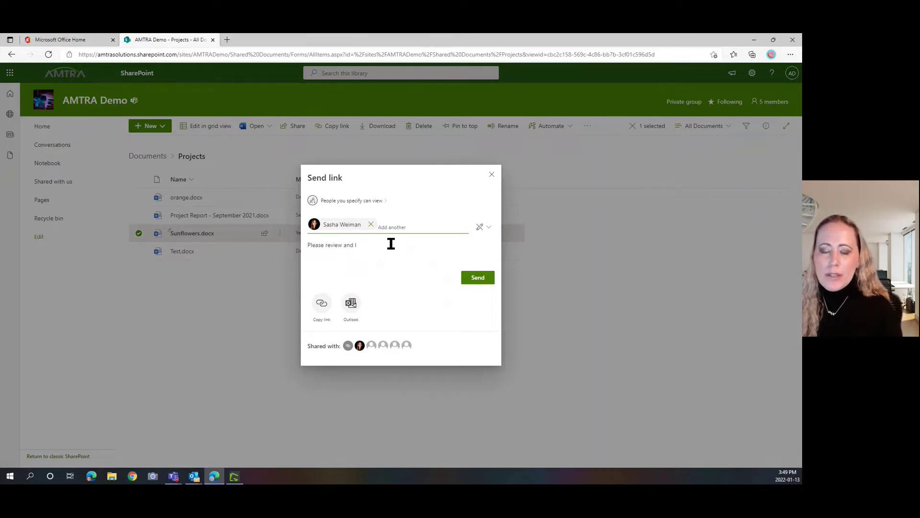
{"action": "type", "text": "et me know"}
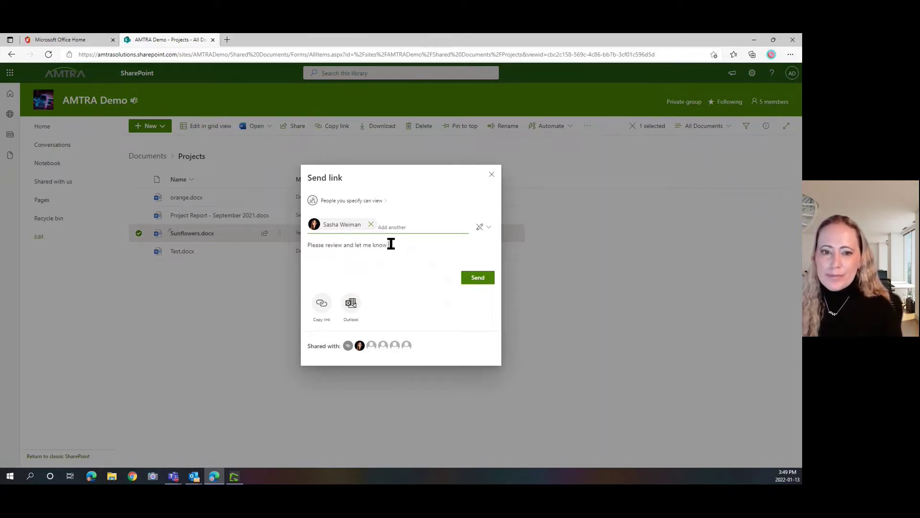
{"action": "type", "text": " what you thi"}
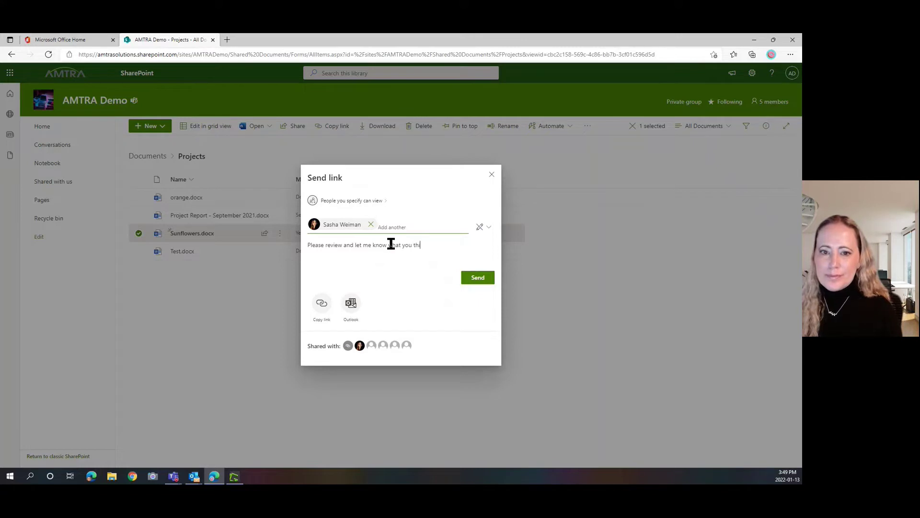
{"action": "type", "text": "nk."}
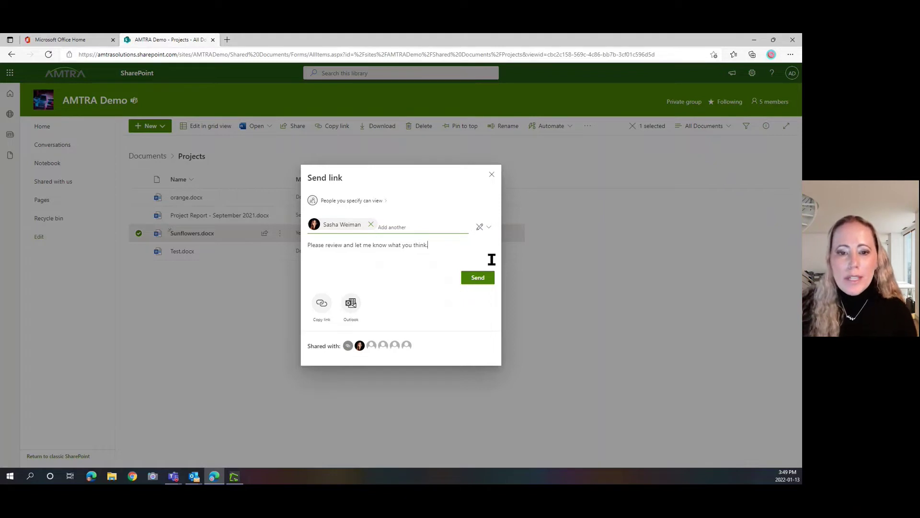
{"action": "left_click", "coordinate": [480, 283]}
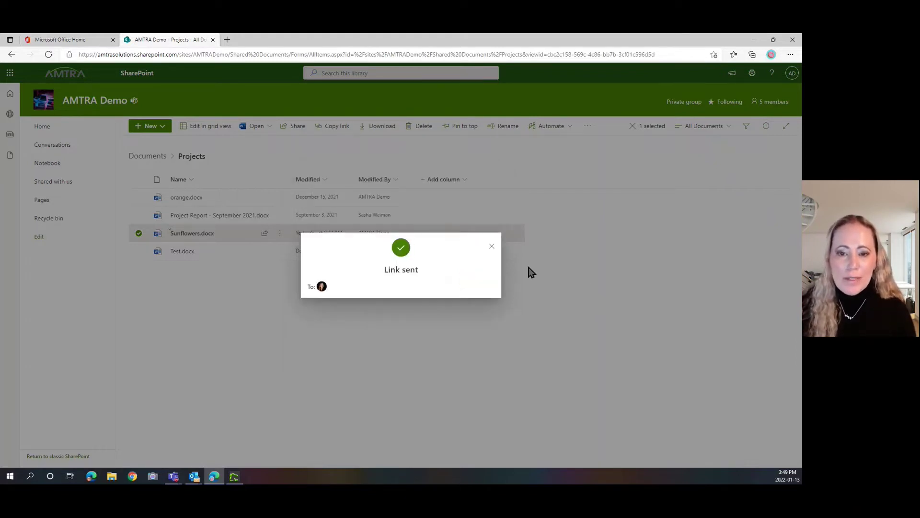
Dismiss the Link sent box, start a new share of Sunflowers.docx and bring up Link settings
{"action": "left_click", "coordinate": [490, 245]}
{"action": "left_click", "coordinate": [280, 233]}
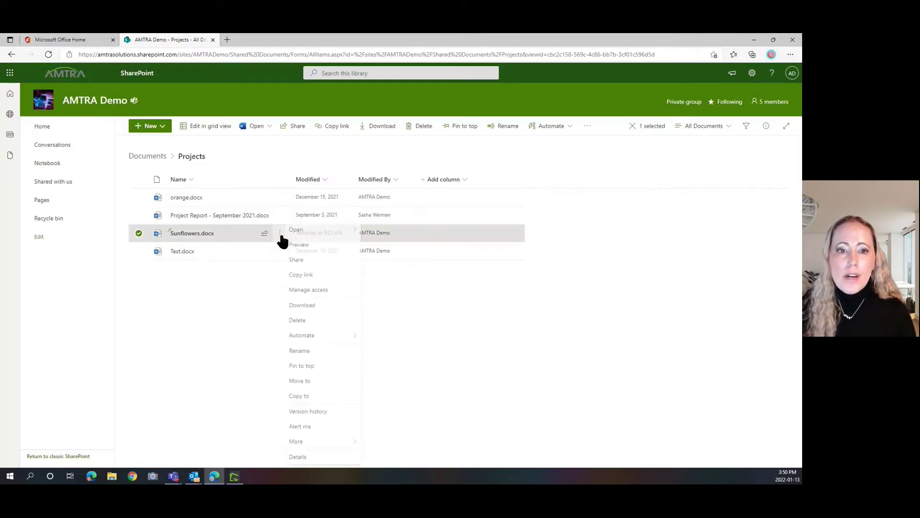
{"action": "left_click", "coordinate": [304, 261]}
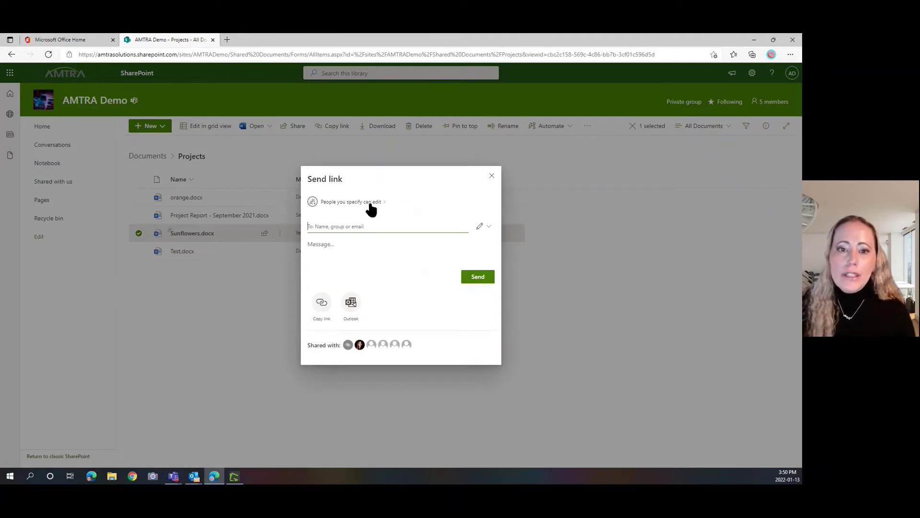
{"action": "left_click", "coordinate": [371, 204]}
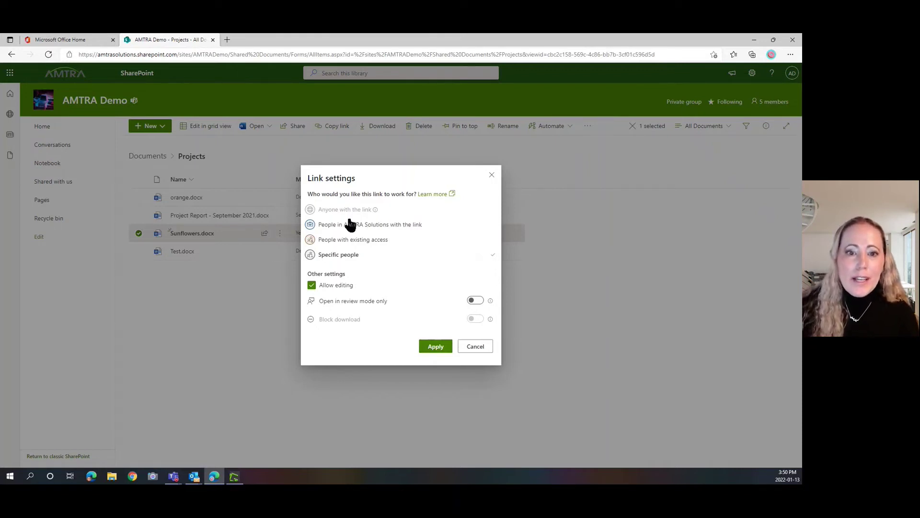
Apply link settings for People in AMTRA Solutions with Allow editing turned on
{"action": "left_click", "coordinate": [411, 225]}
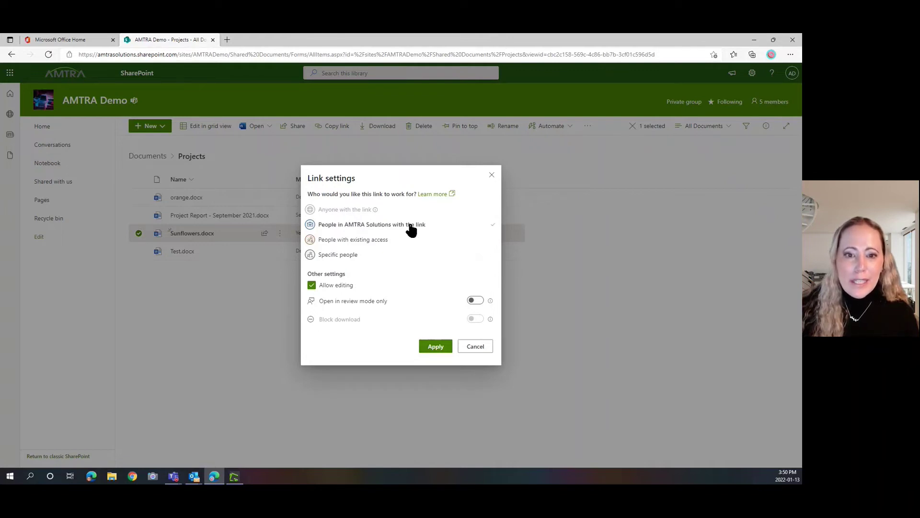
{"action": "left_click", "coordinate": [370, 242]}
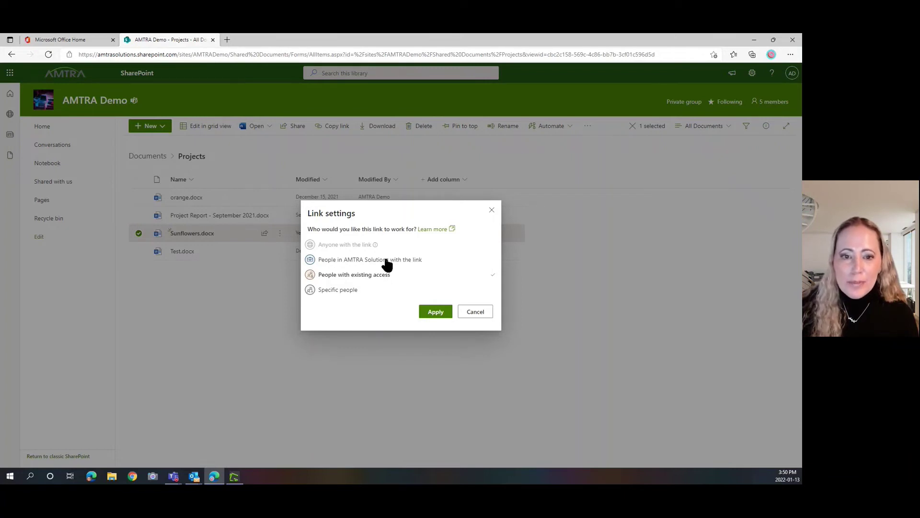
{"action": "left_click", "coordinate": [335, 291]}
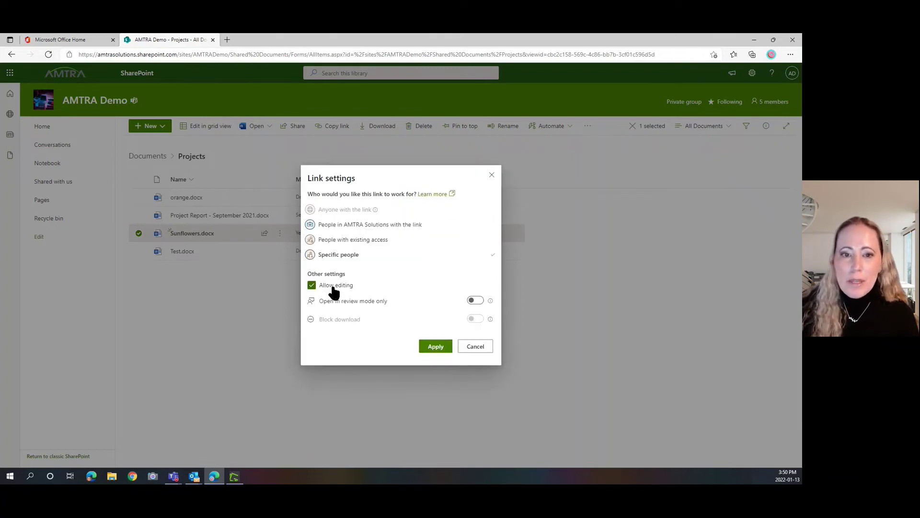
{"action": "left_click", "coordinate": [382, 226]}
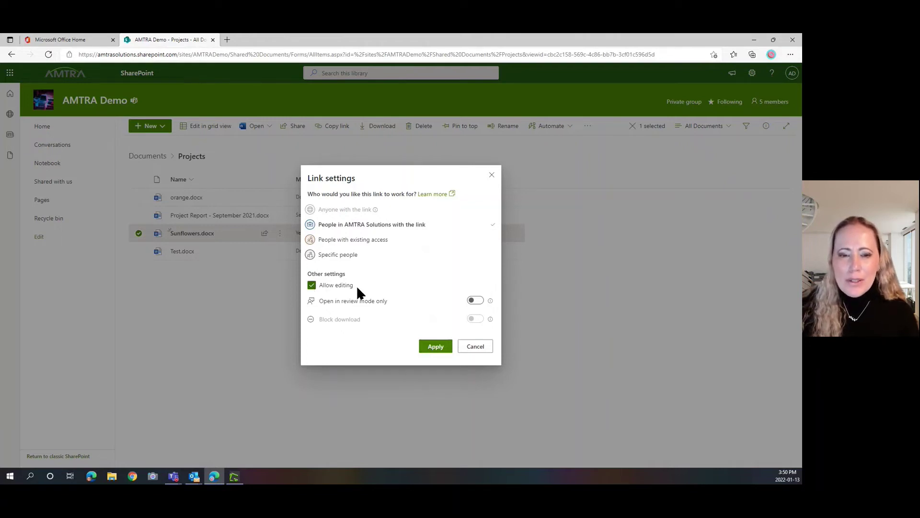
{"action": "left_click", "coordinate": [312, 286]}
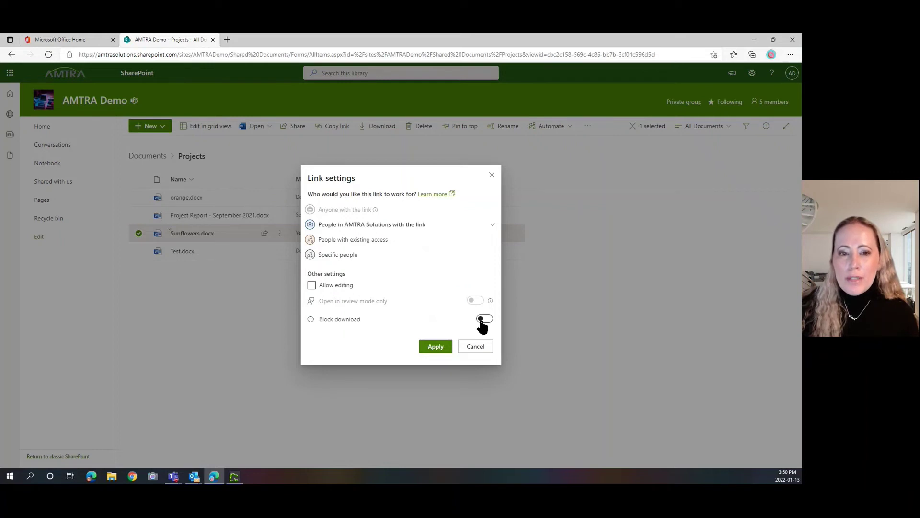
{"action": "left_click", "coordinate": [312, 286]}
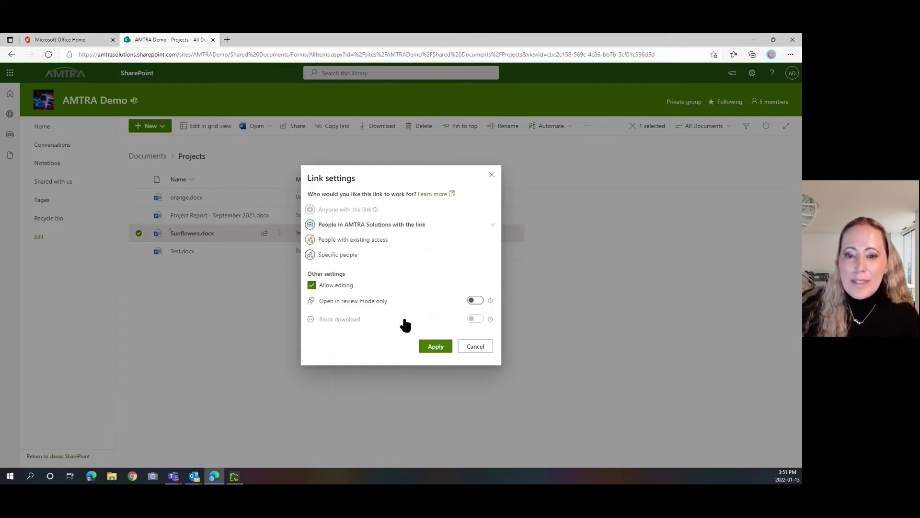
{"action": "left_click", "coordinate": [432, 347]}
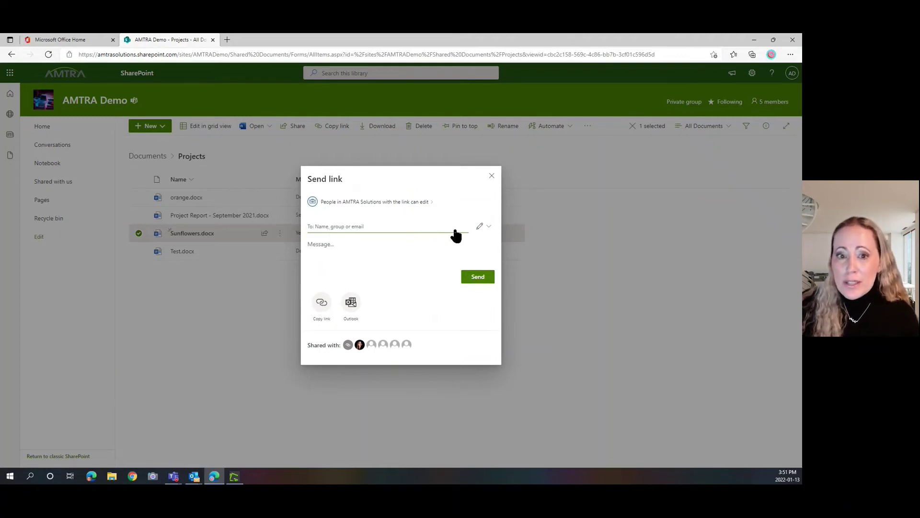
Copy the organization-wide edit link to Sunflowers.docx to the clipboard
{"action": "left_click", "coordinate": [321, 308]}
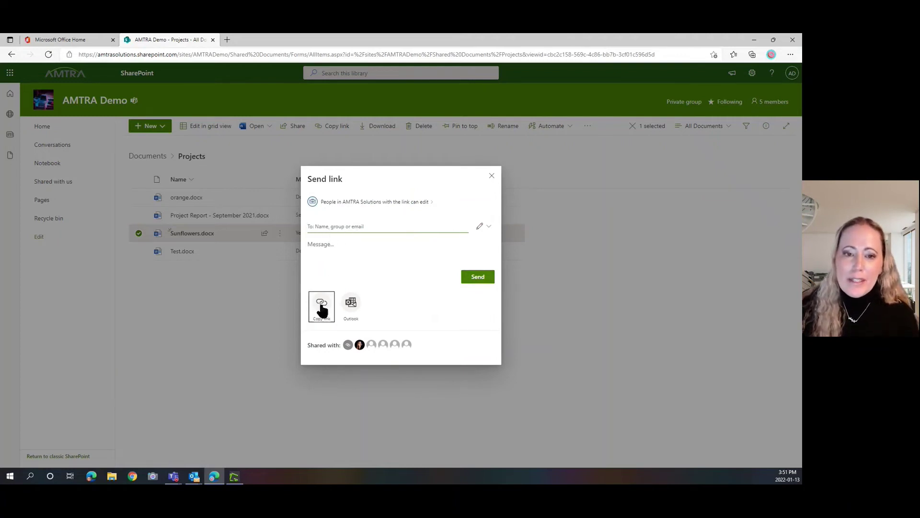
{"action": "left_click", "coordinate": [475, 273]}
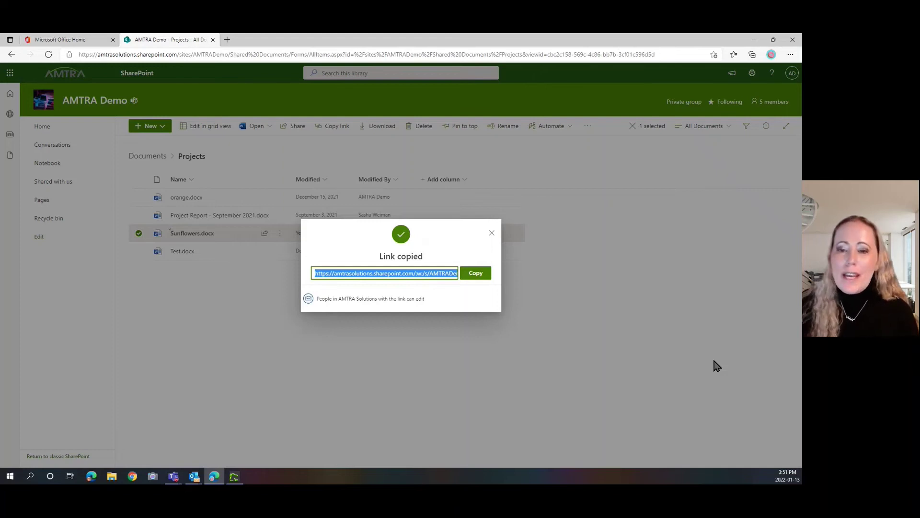
Close the confirmation, copy a new link to Sunflowers.docx and bring up its scope settings
{"action": "left_click", "coordinate": [492, 234]}
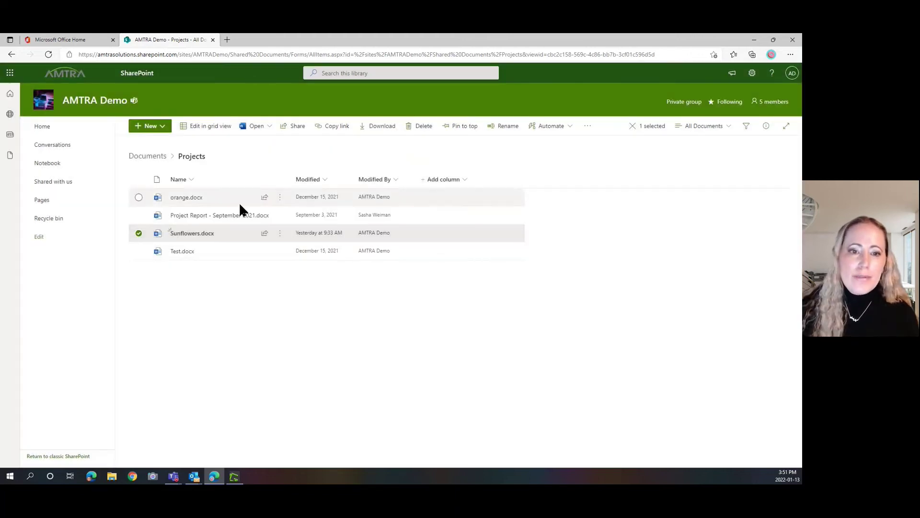
{"action": "left_click", "coordinate": [281, 235]}
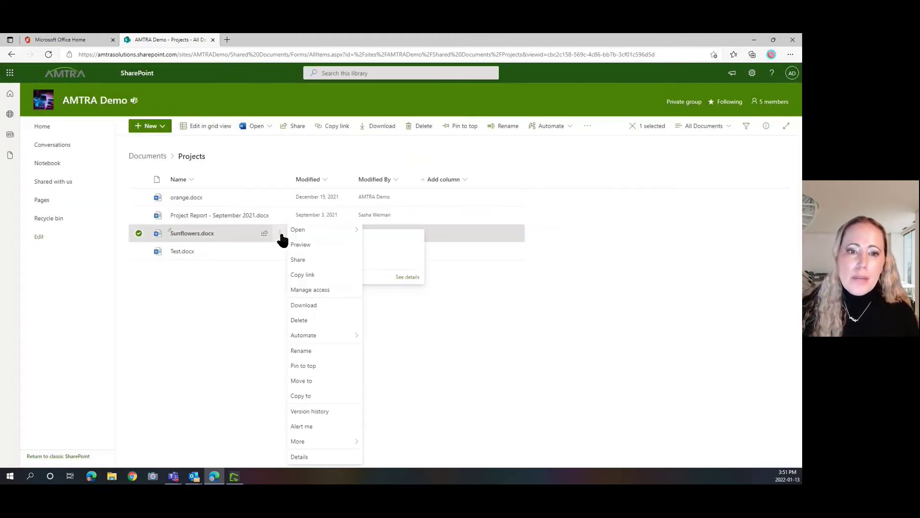
{"action": "left_click", "coordinate": [301, 277]}
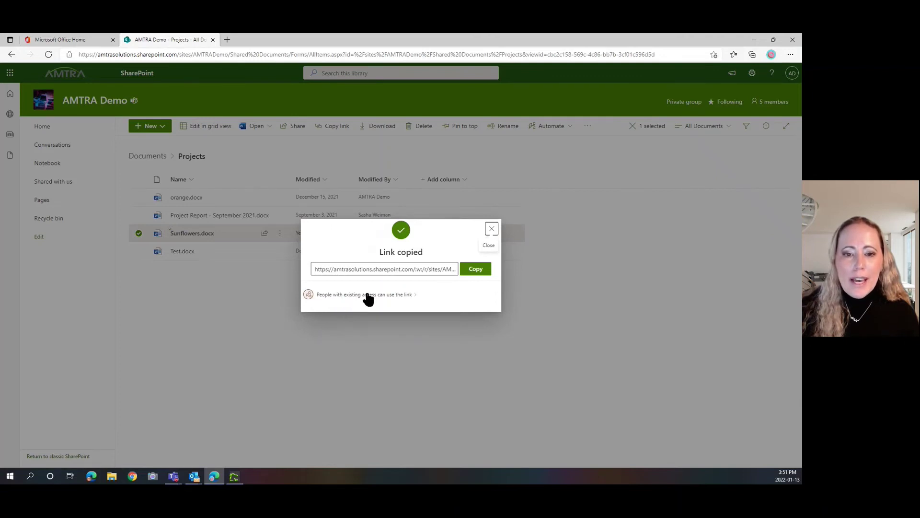
{"action": "left_click", "coordinate": [398, 295]}
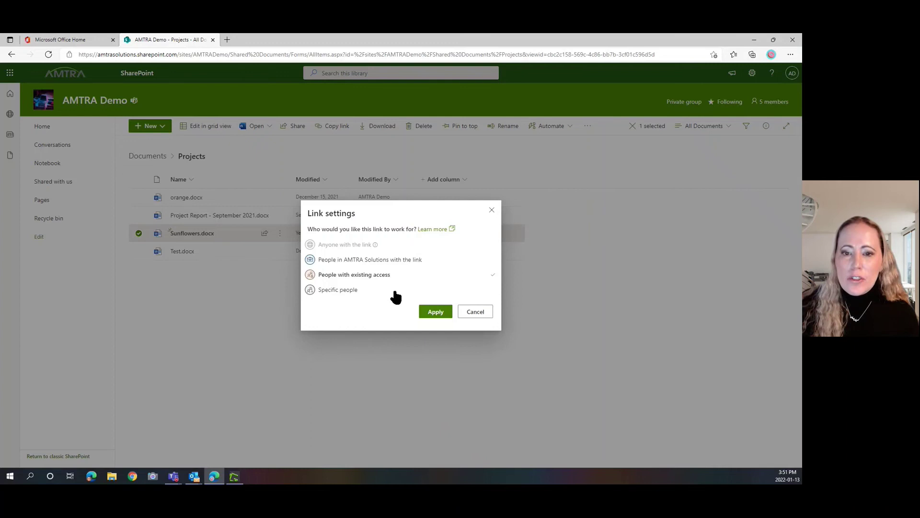
Set the link to People in AMTRA Solutions with editing allowed and apply it
{"action": "left_click", "coordinate": [382, 261]}
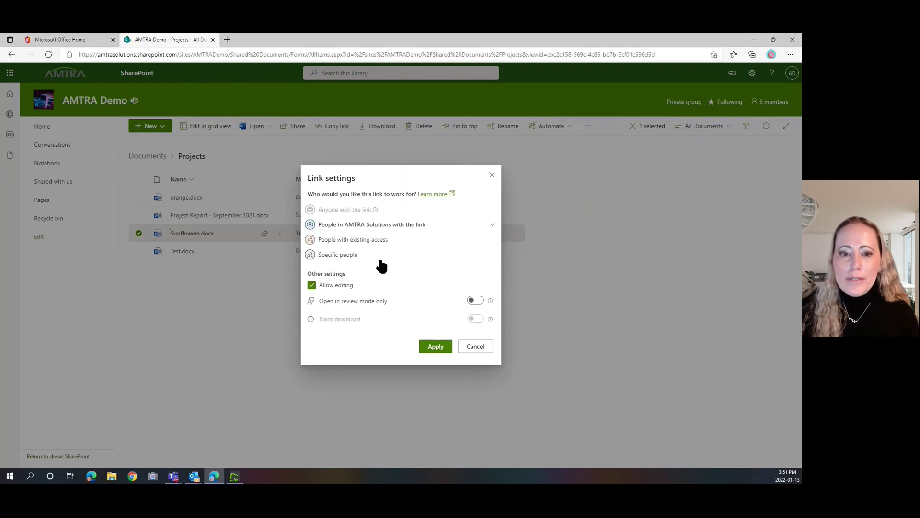
{"action": "left_click", "coordinate": [312, 286]}
{"action": "left_click", "coordinate": [311, 286]}
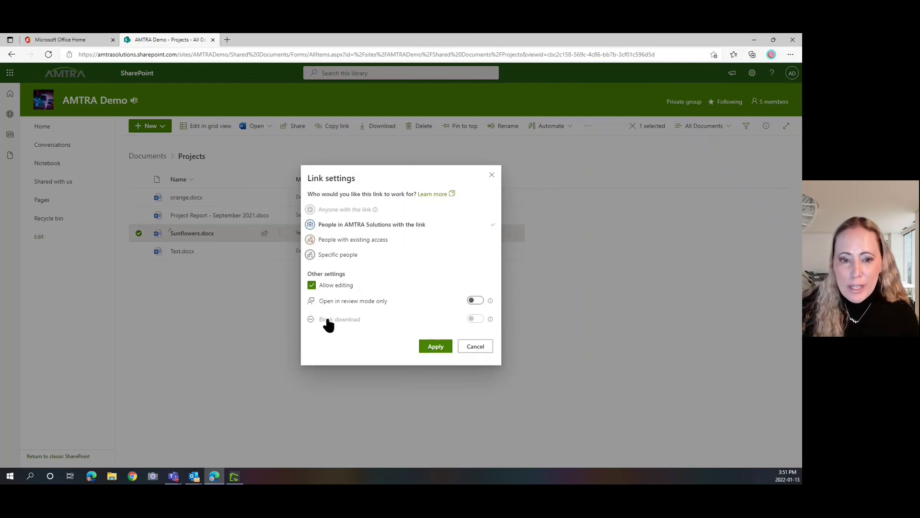
{"action": "left_click", "coordinate": [312, 286]}
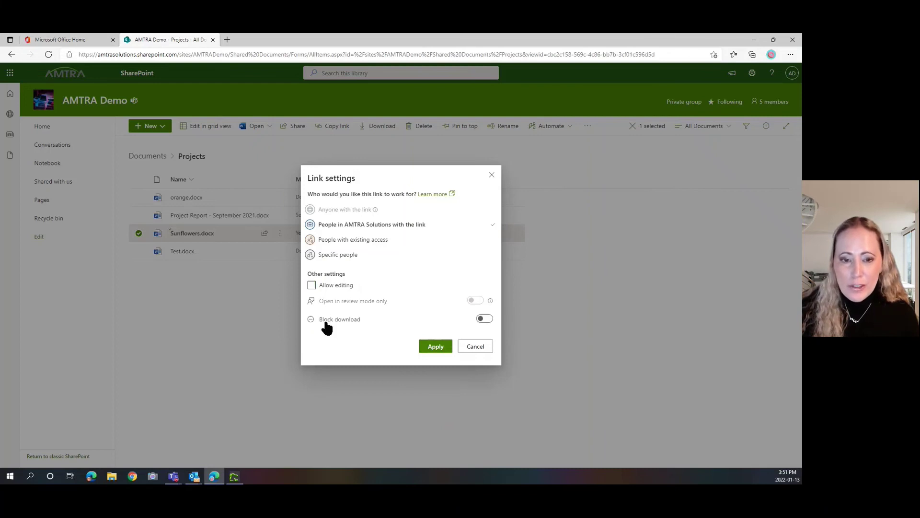
{"action": "left_click", "coordinate": [312, 286]}
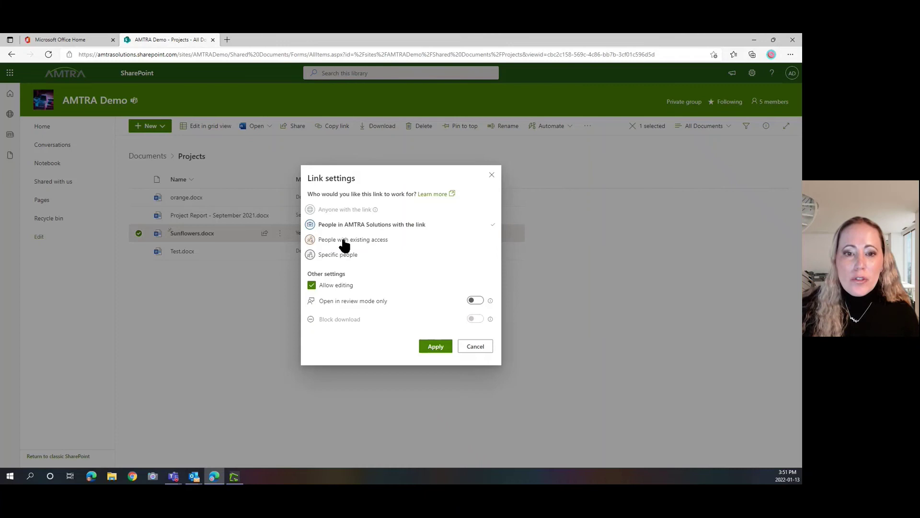
{"action": "left_click", "coordinate": [345, 240]}
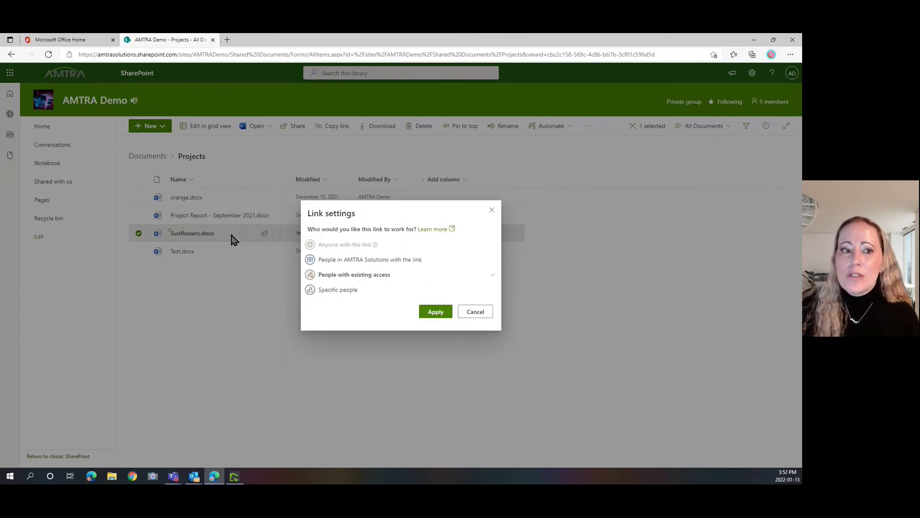
{"action": "left_click", "coordinate": [330, 289]}
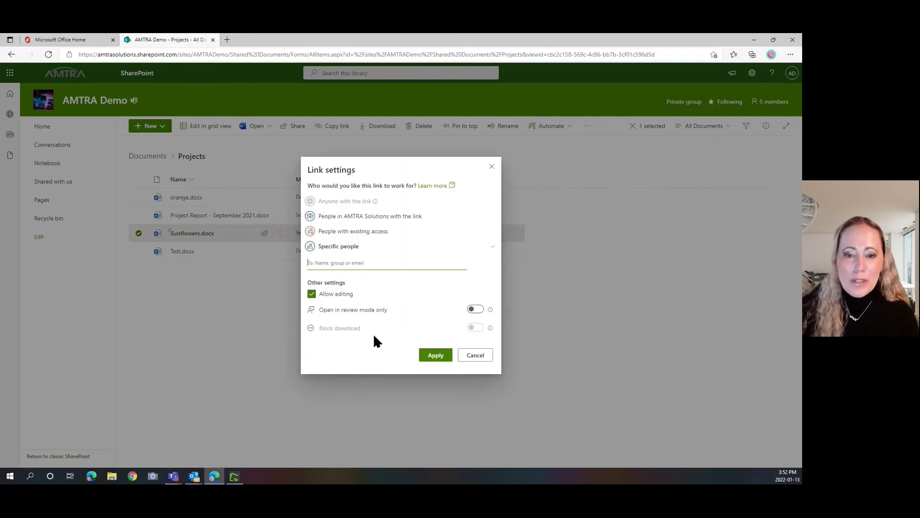
{"action": "left_click", "coordinate": [348, 216]}
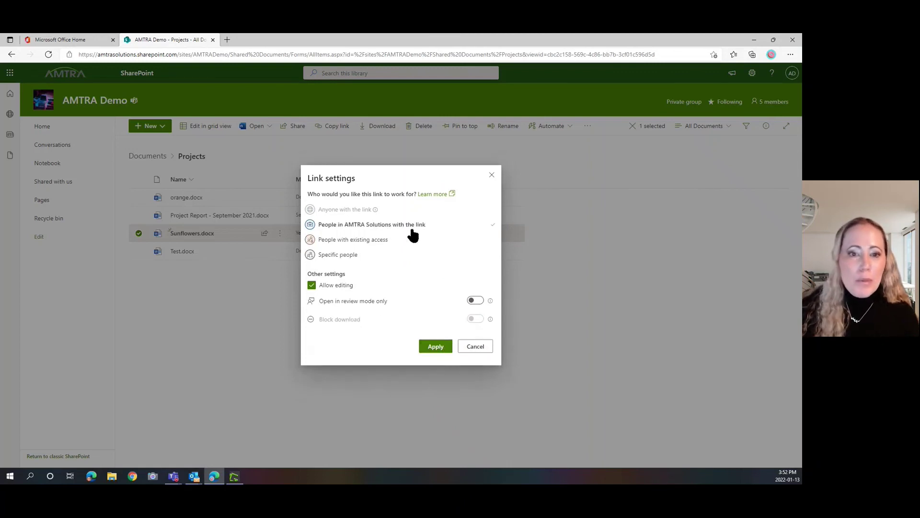
{"action": "left_click", "coordinate": [437, 348]}
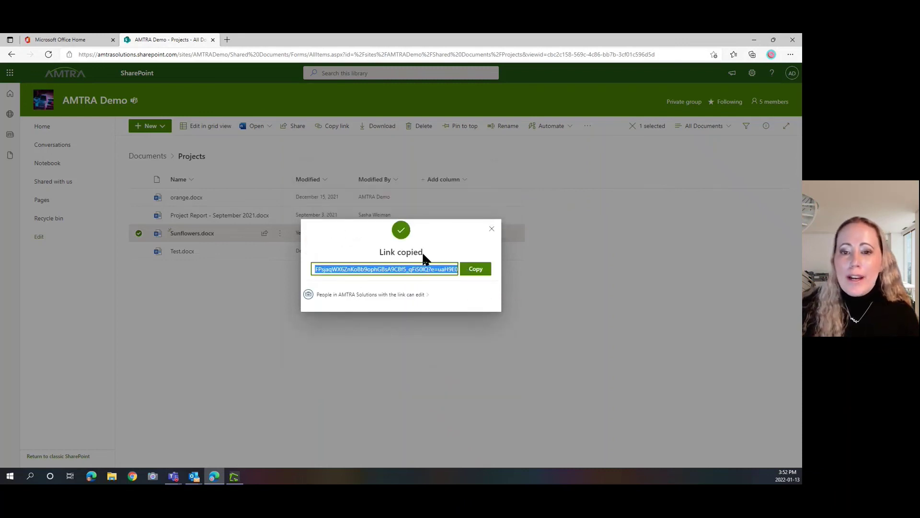
Copy the edit link once more and close the Link copied dialog
{"action": "left_click", "coordinate": [476, 272]}
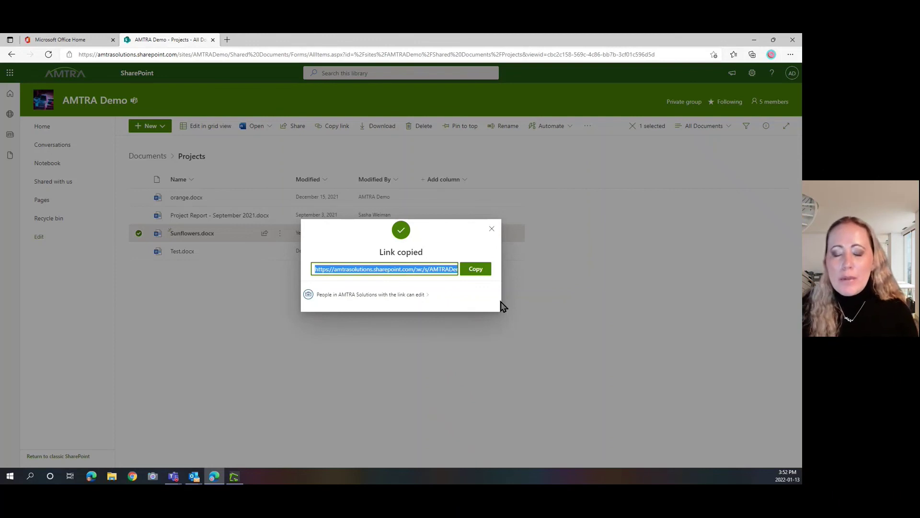
{"action": "left_click", "coordinate": [492, 228]}
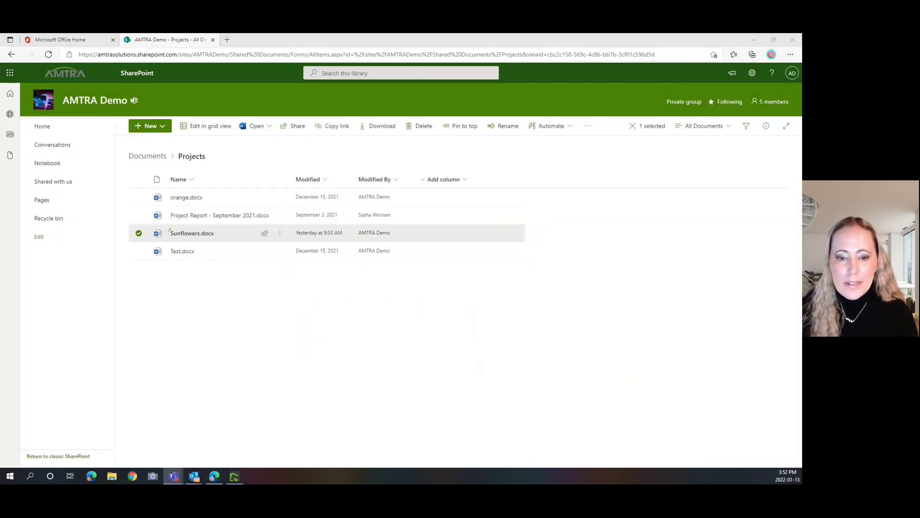